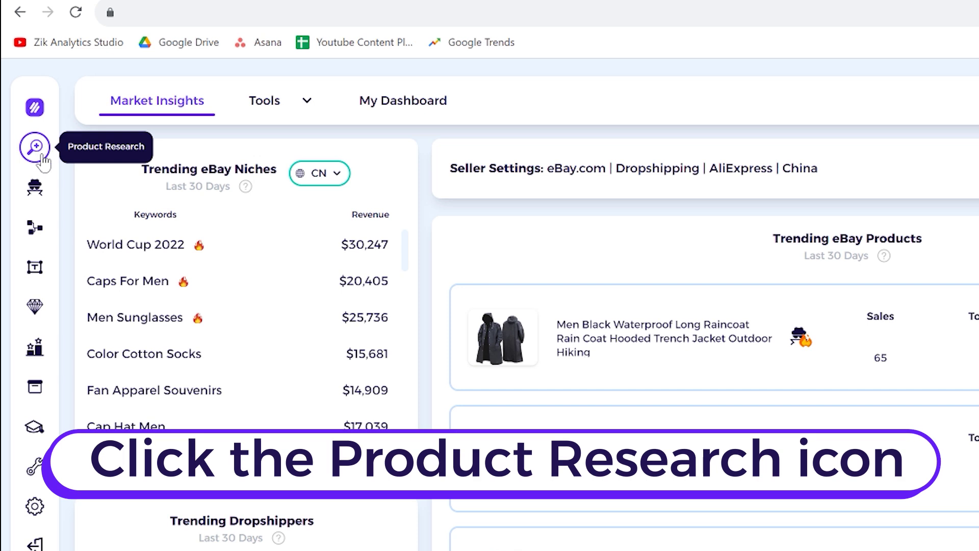
- Open eBay product research, enter dog gate as the search keyword and choose ebay.com as the marketplace
click(36, 147)
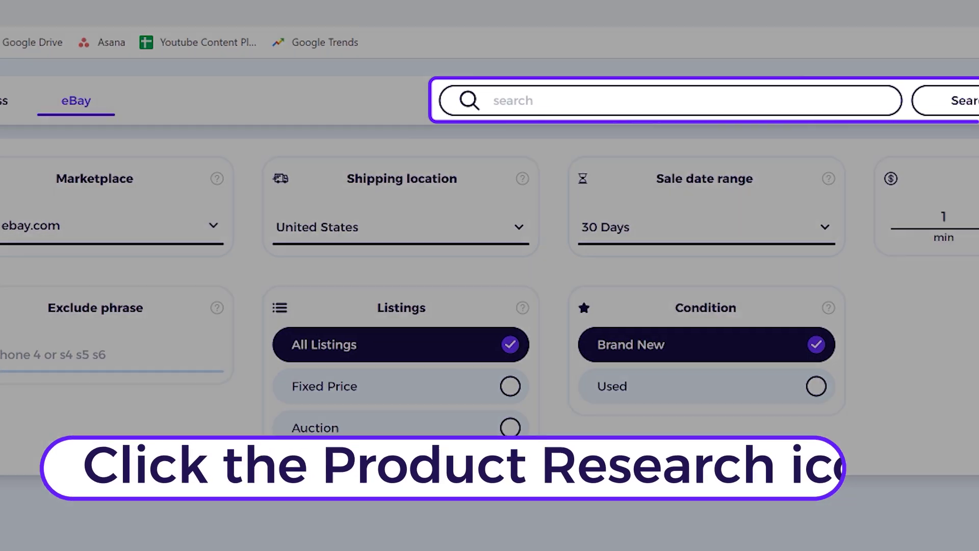
click(270, 100)
text(dog gate)
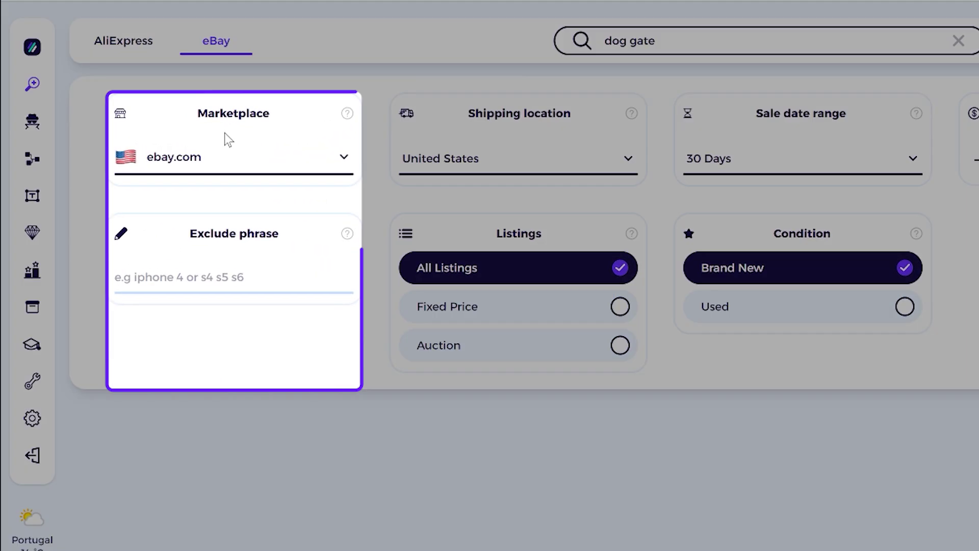
click(131, 155)
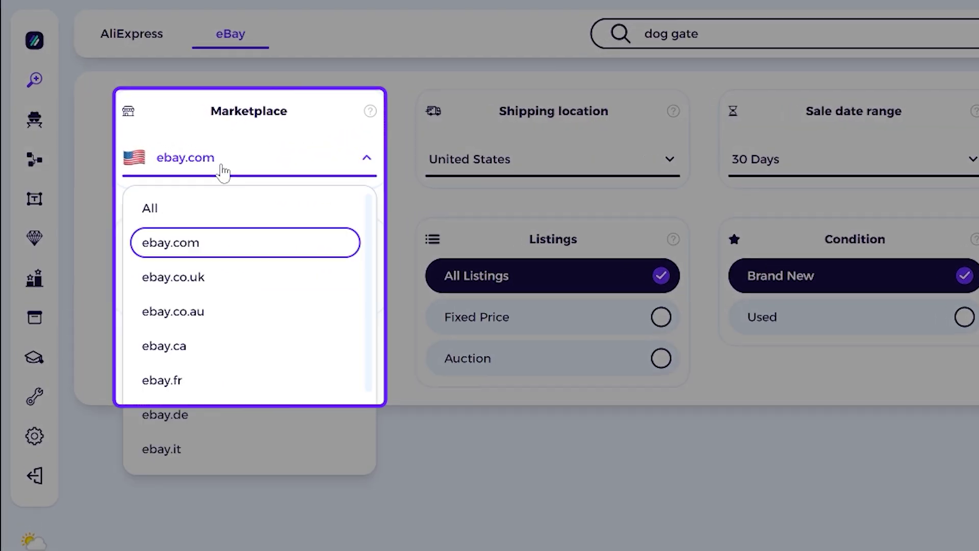
click(205, 258)
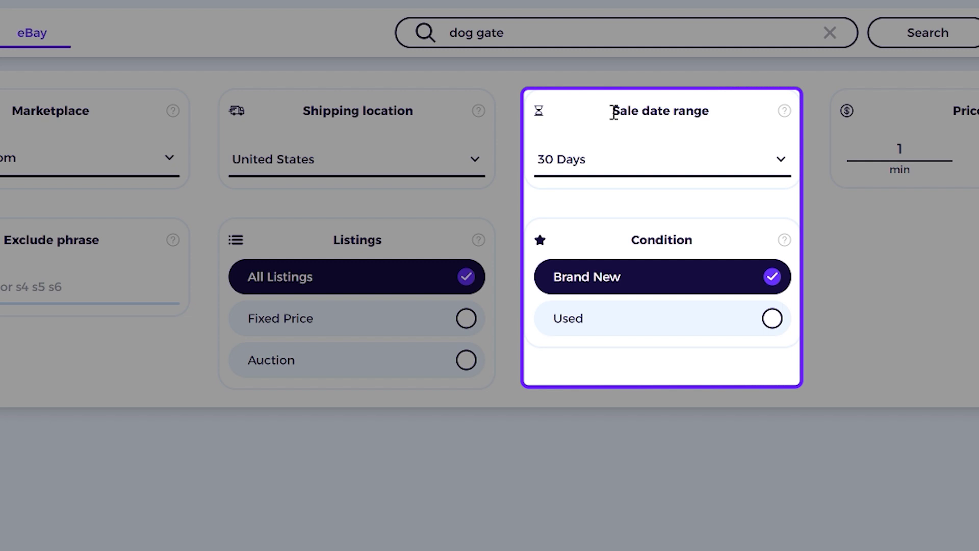
- Set the sale date range to 30 Days and the minimum price to 1
drag(614, 111, 723, 124)
click(662, 107)
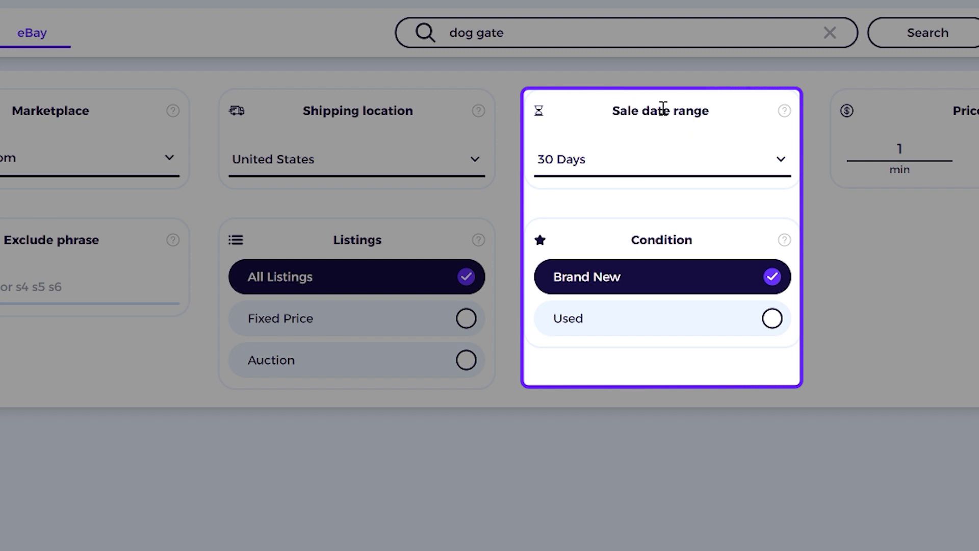
click(597, 169)
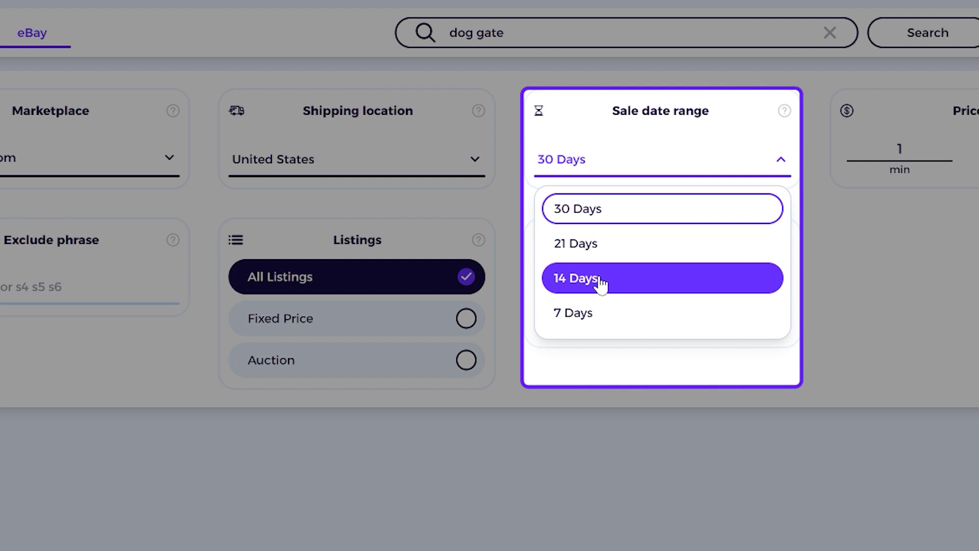
click(623, 166)
click(898, 147)
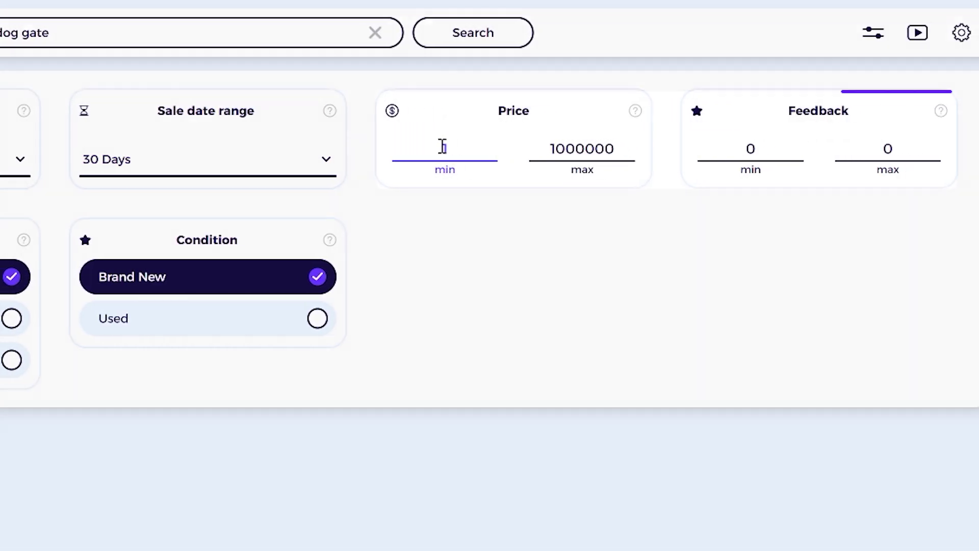
text(1)
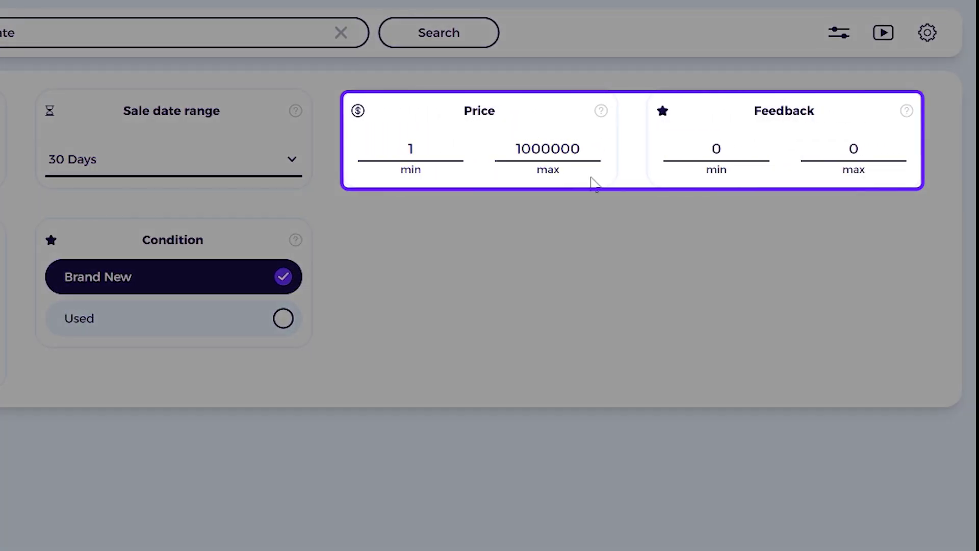
click(704, 156)
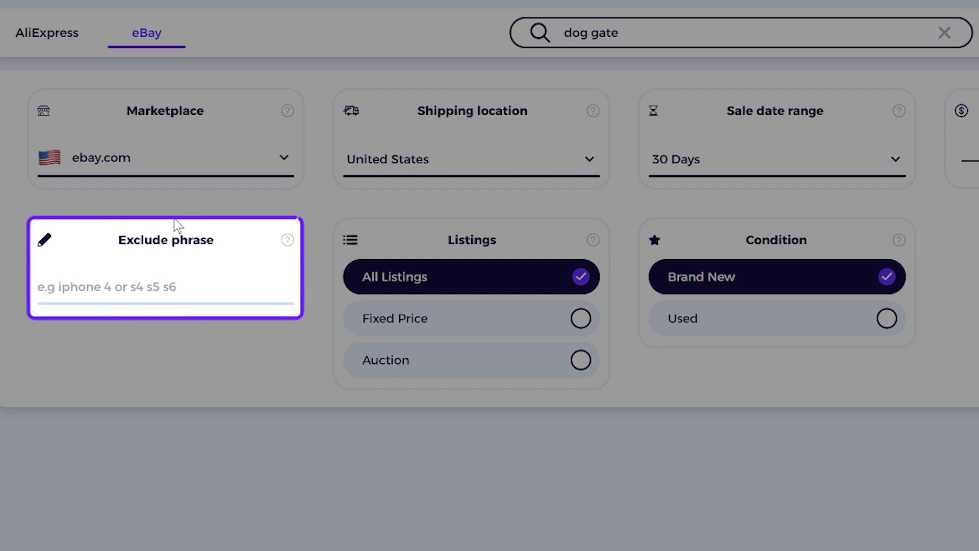
- Try iphone as the exclude phrase and clear the field again
click(125, 290)
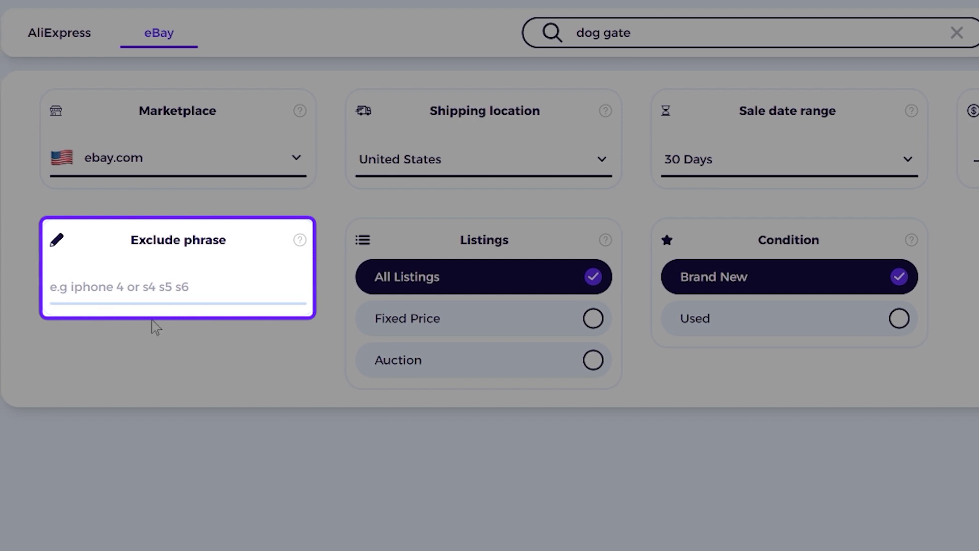
click(115, 293)
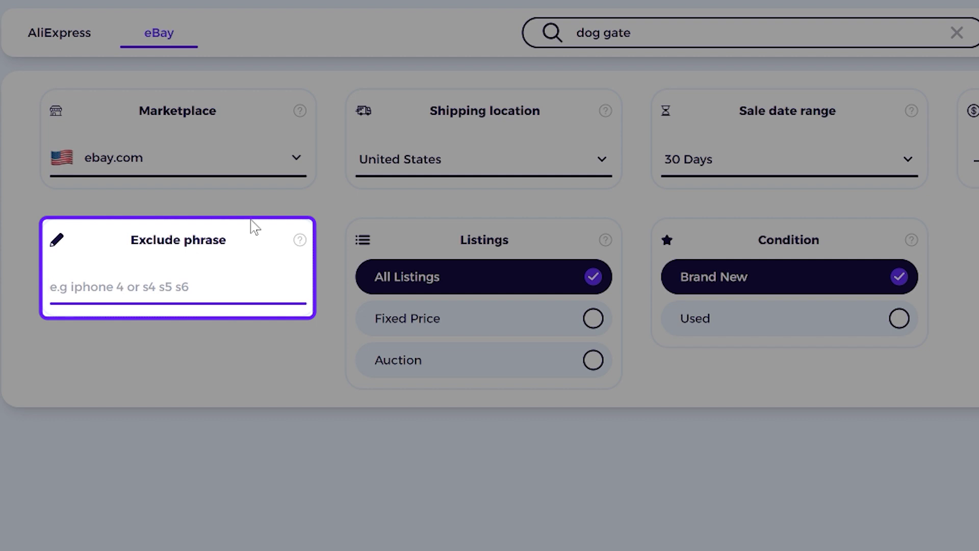
text(iphone)
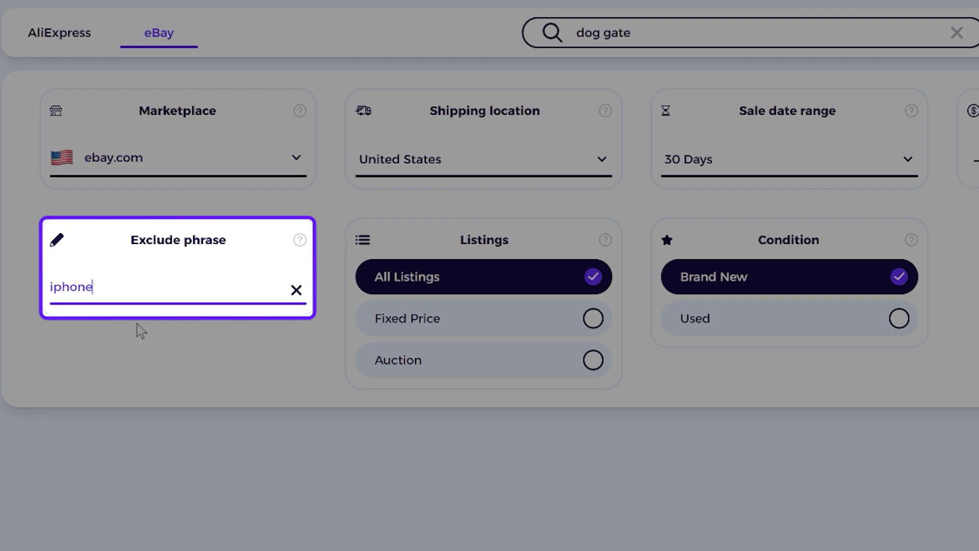
drag(158, 284, 19, 295)
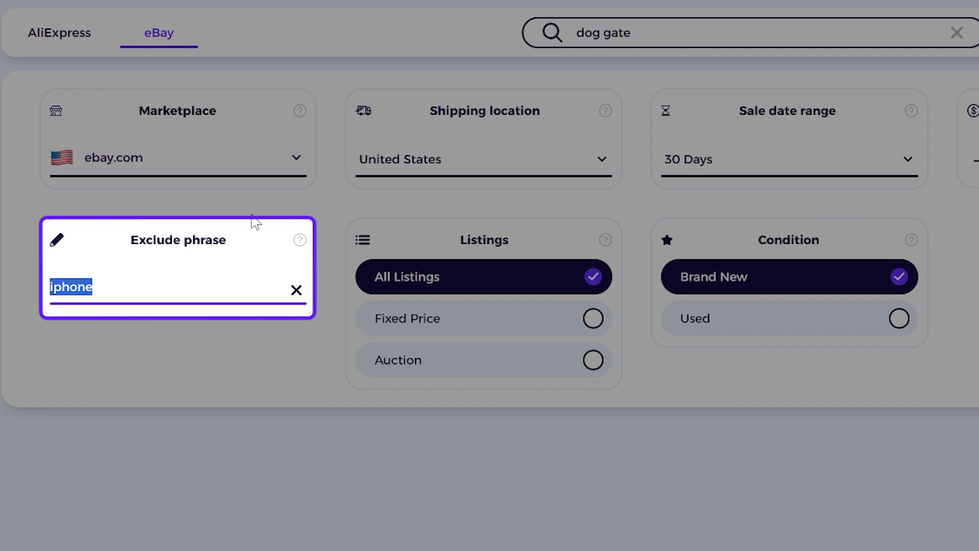
key(BackSpace)
- Run the dog gate search across all listings, covering both fixed price and auction
click(438, 318)
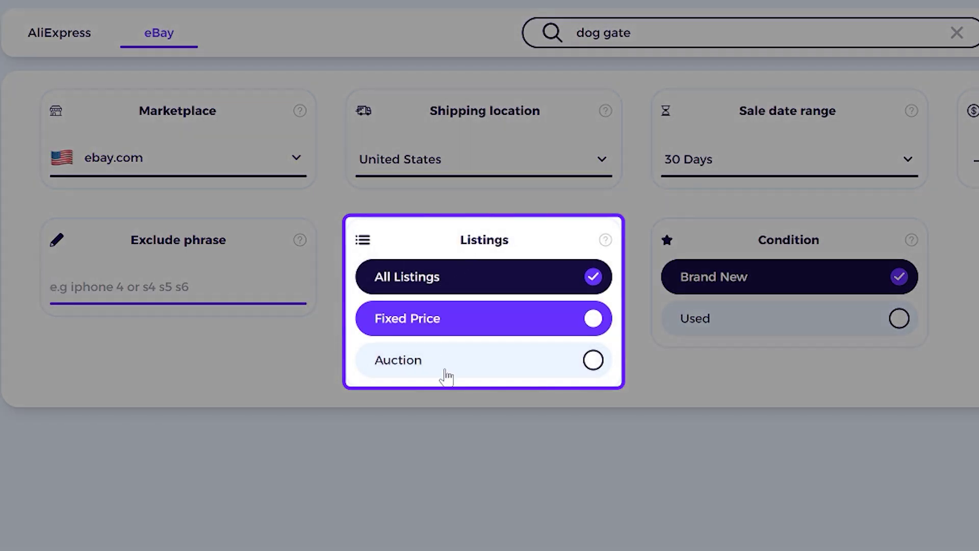
click(462, 365)
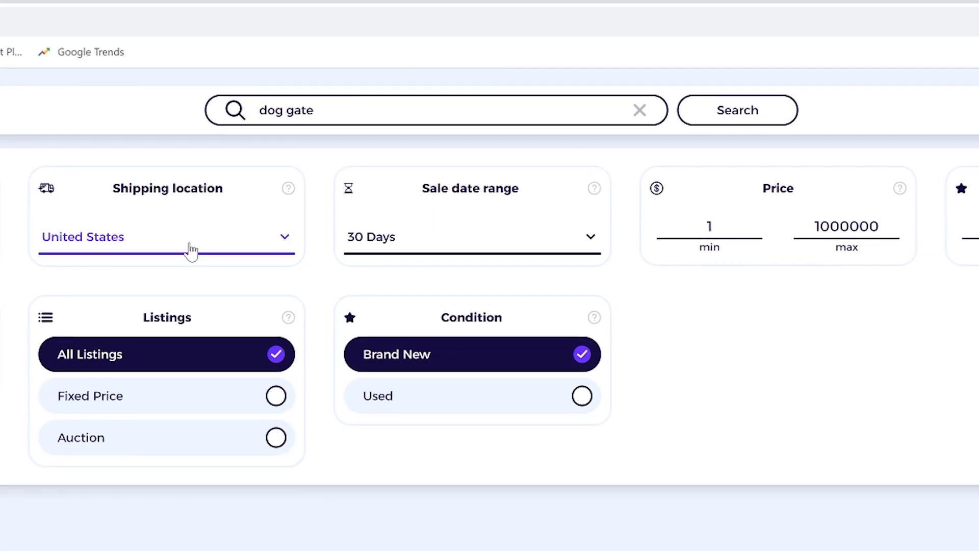
click(731, 125)
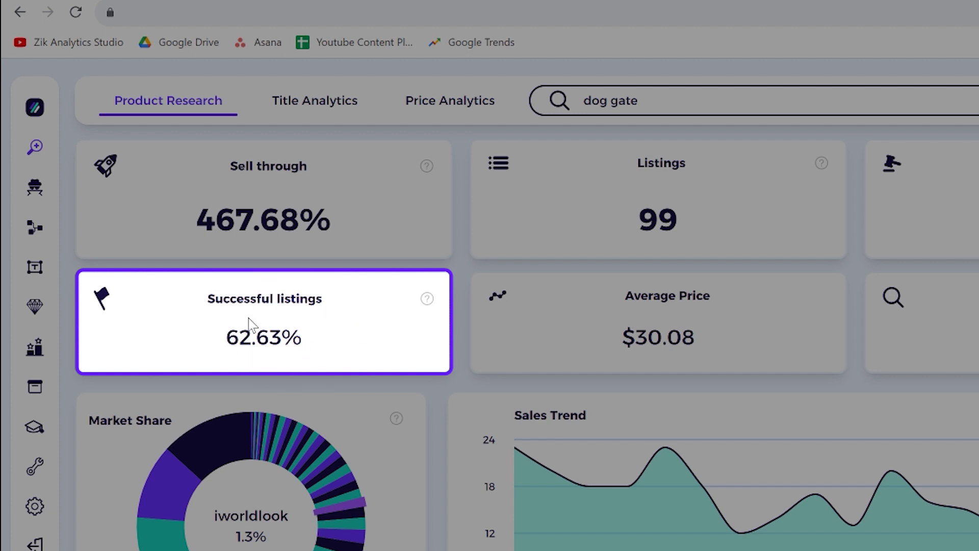
- Examine the successful listings rate, watch option, market share, sale earnings and sales trend of the dog gate results
drag(227, 337, 308, 350)
click(262, 298)
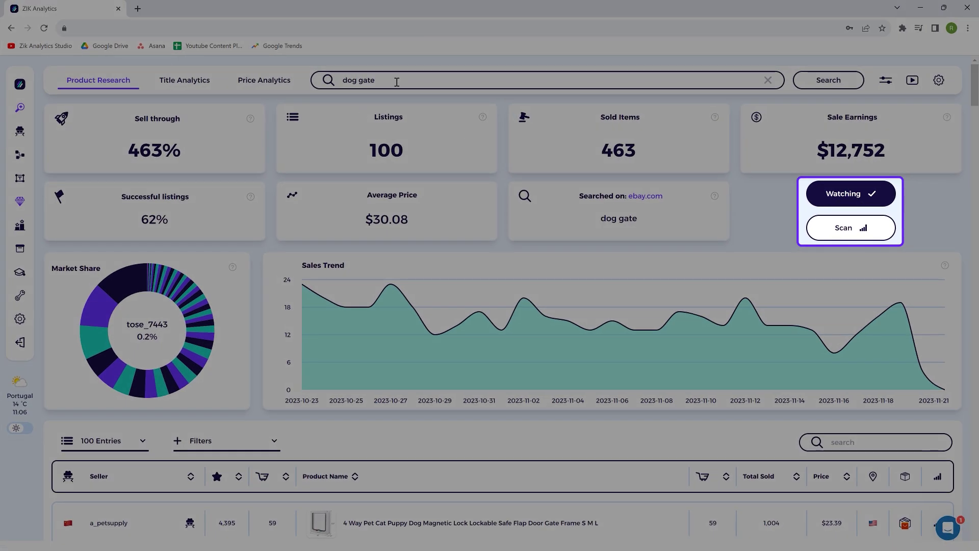
click(397, 82)
triple_click(397, 82)
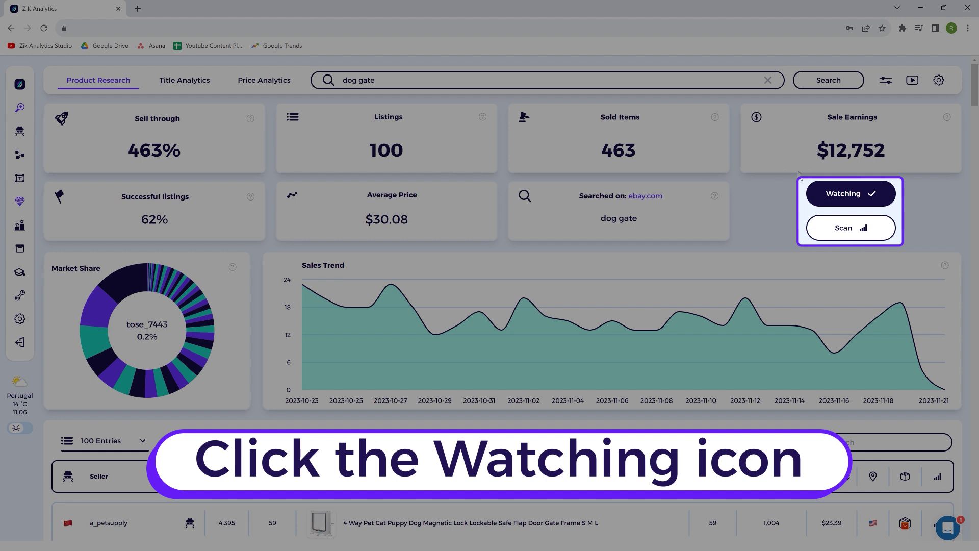
scroll(795, 185, down, 2)
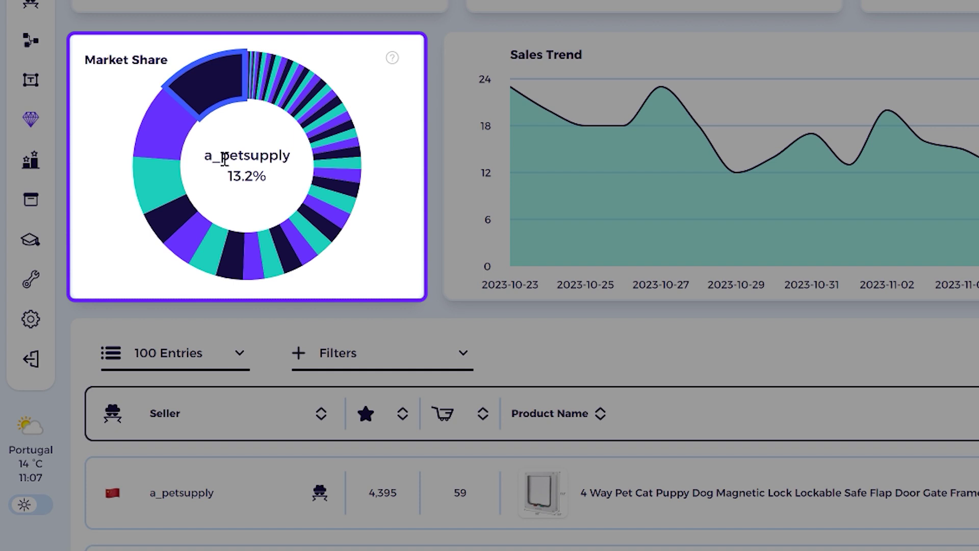
drag(261, 157, 268, 177)
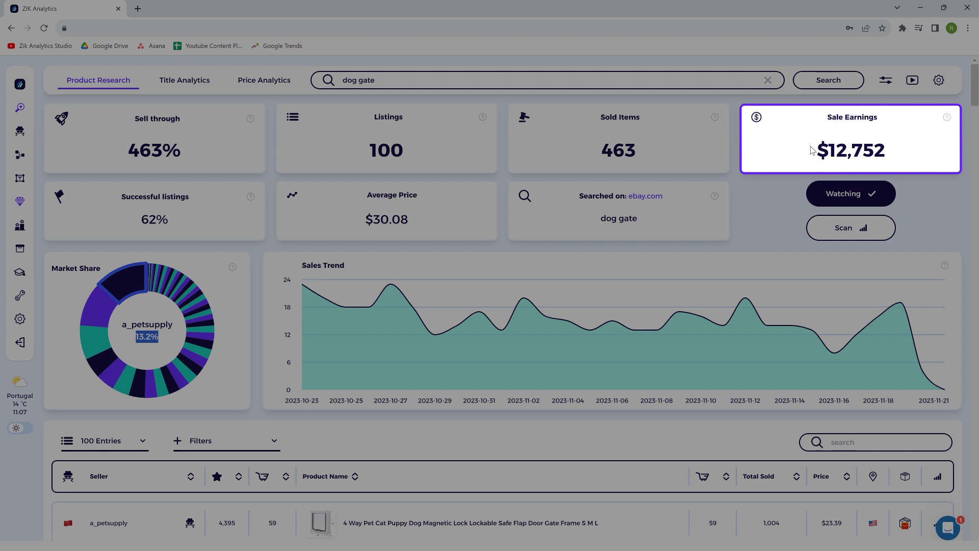
mouse_move(812, 151)
mouse_down()
mouse_move(900, 151)
mouse_move(816, 153)
mouse_up()
click(329, 305)
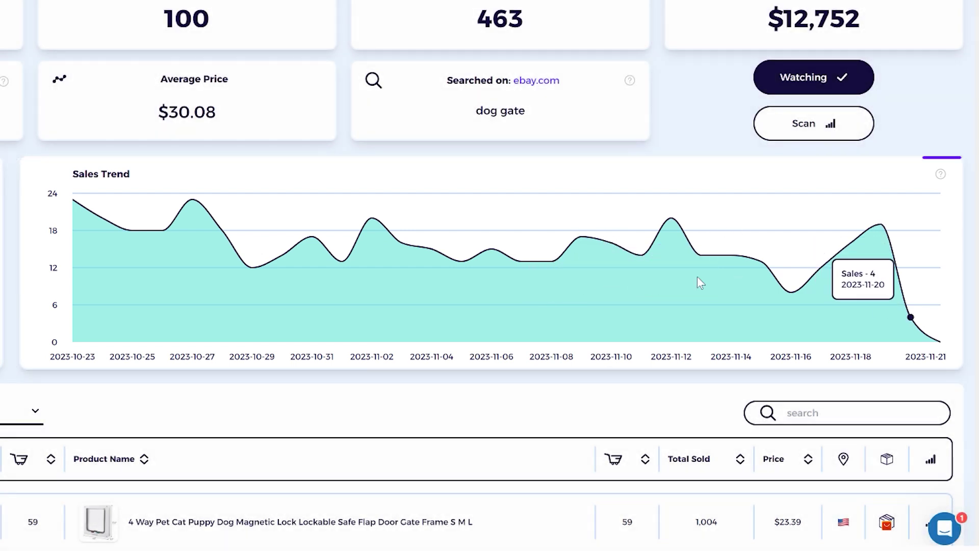
- Scan the seller of the first result, review that store's figures and product list, and return to the dog gate results
scroll(229, 167, down, 5)
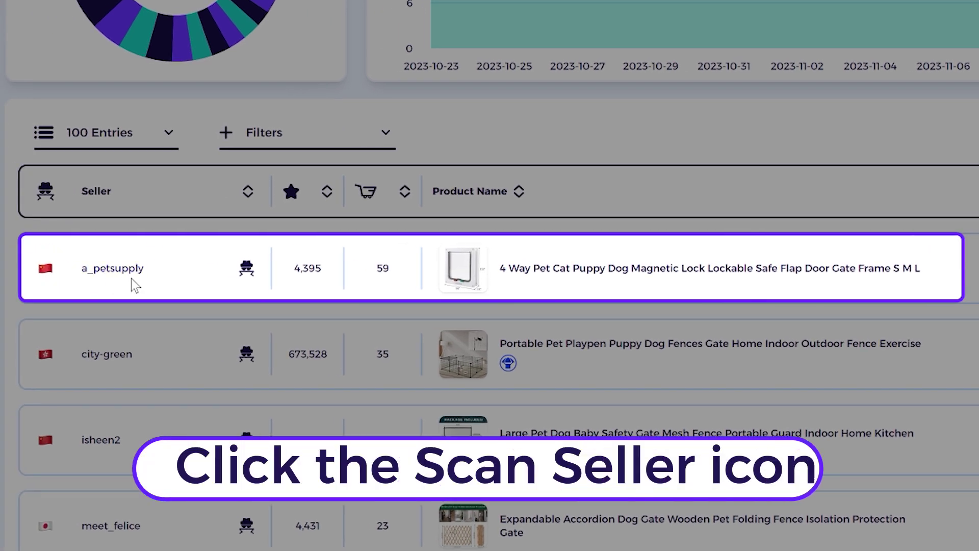
click(247, 268)
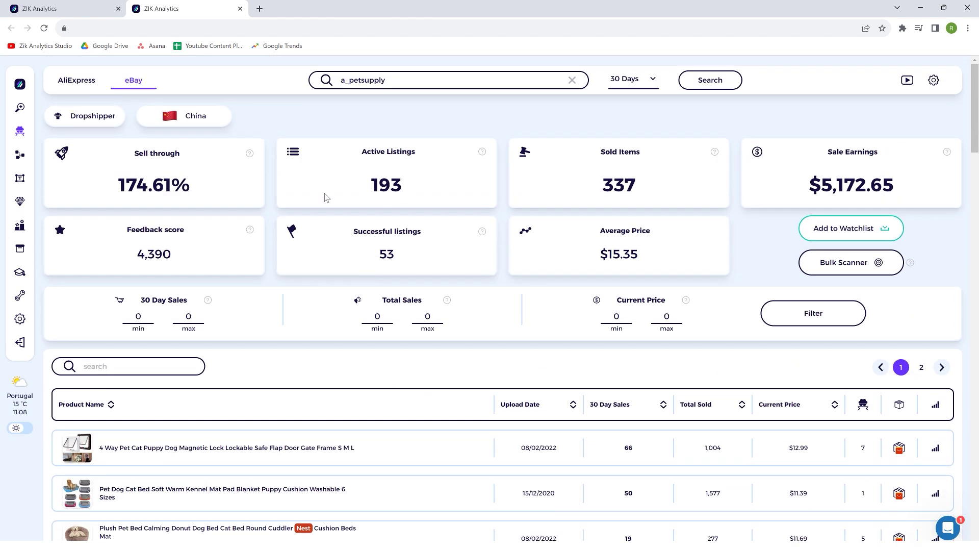
scroll(326, 197, down, 4)
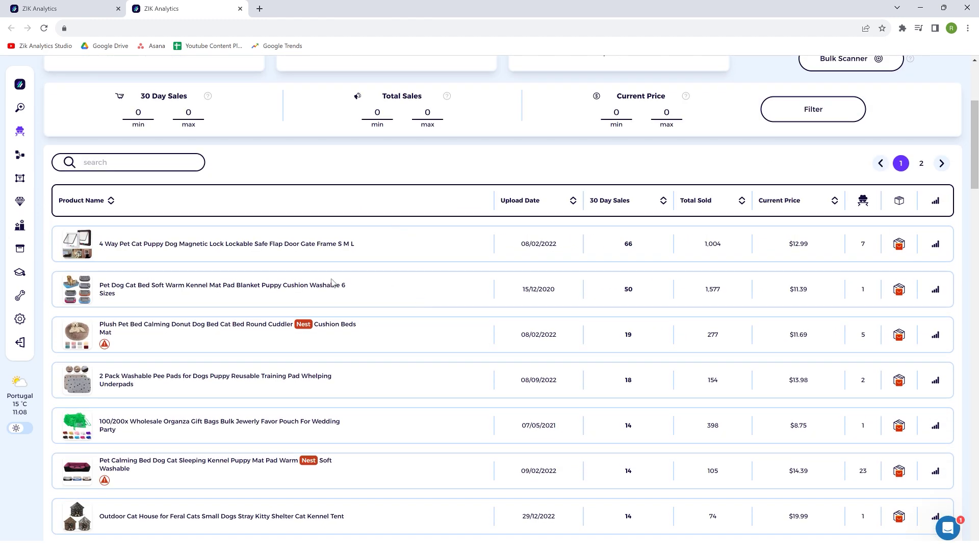
scroll(311, 280, down, 6)
scroll(356, 326, up, 9)
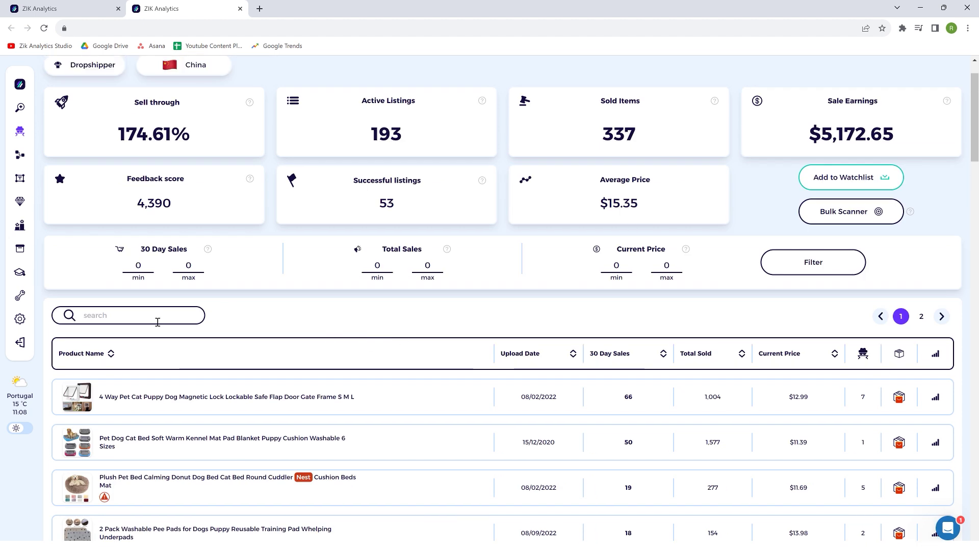
click(91, 16)
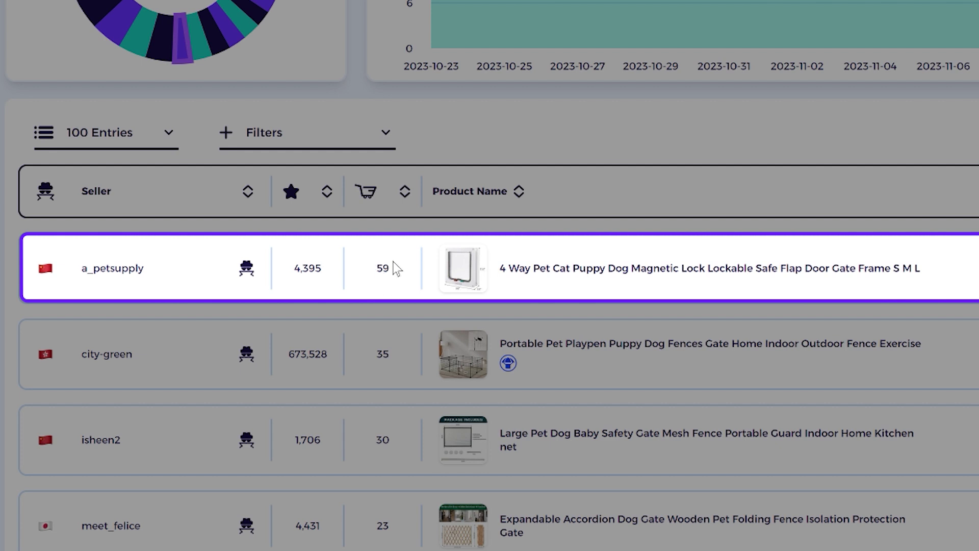
- Check the first product's recent sales, total sold, price and shipping location
mouse_move(468, 266)
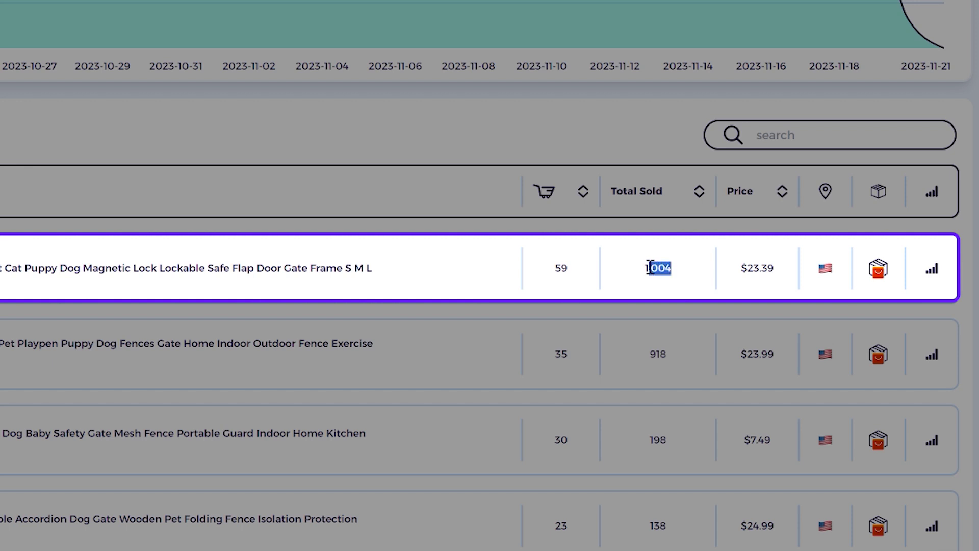
drag(643, 269, 671, 271)
click(661, 272)
mouse_move(818, 271)
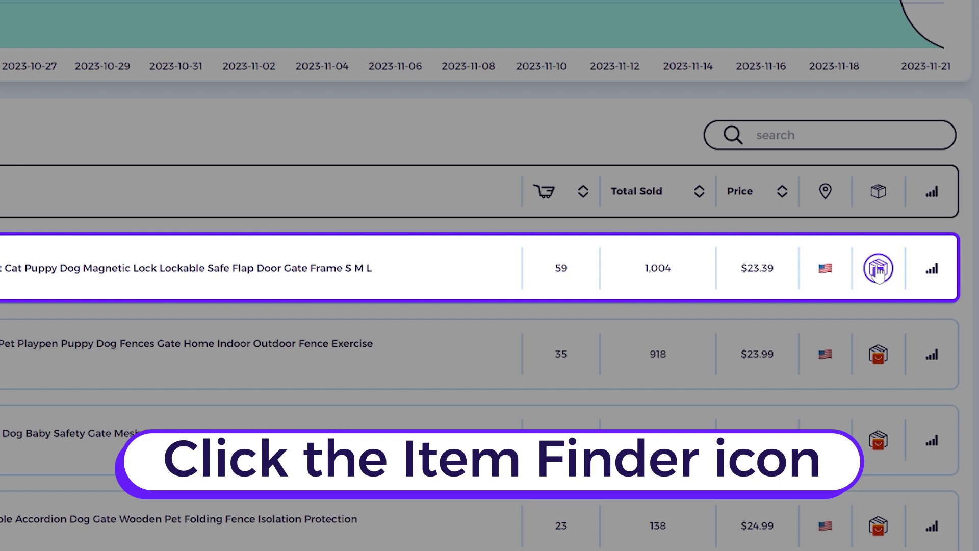
- Run Item Finder on the first product and examine the price and profit of the top AliExpress match
click(885, 274)
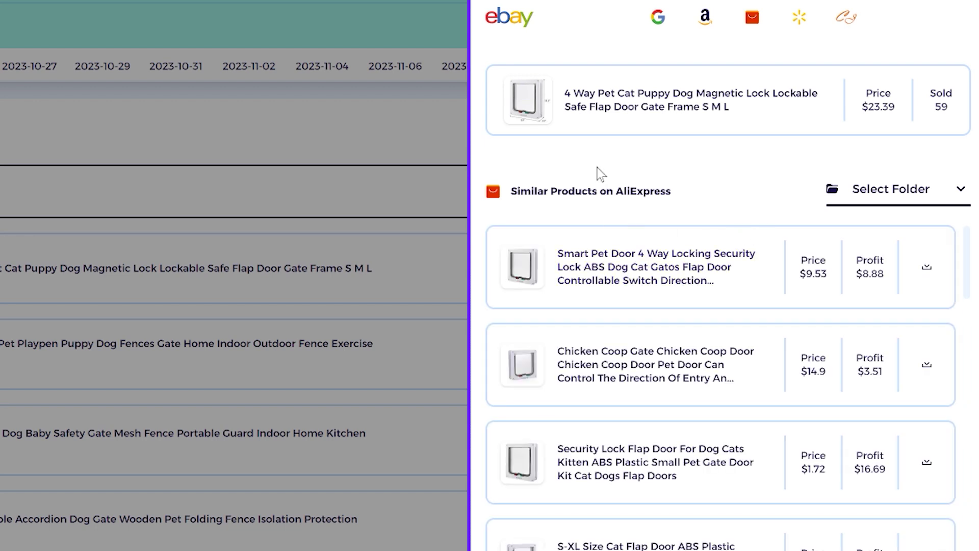
mouse_move(522, 266)
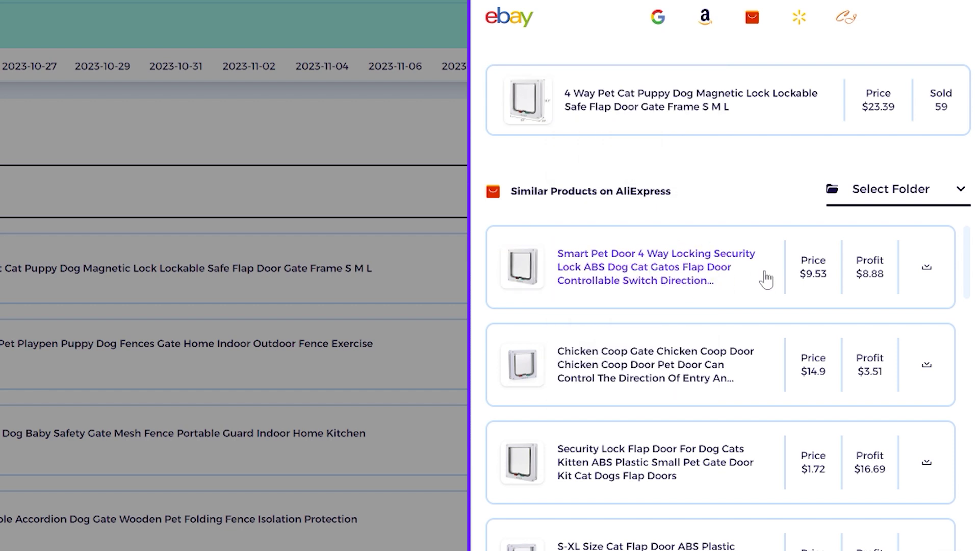
drag(798, 258, 819, 281)
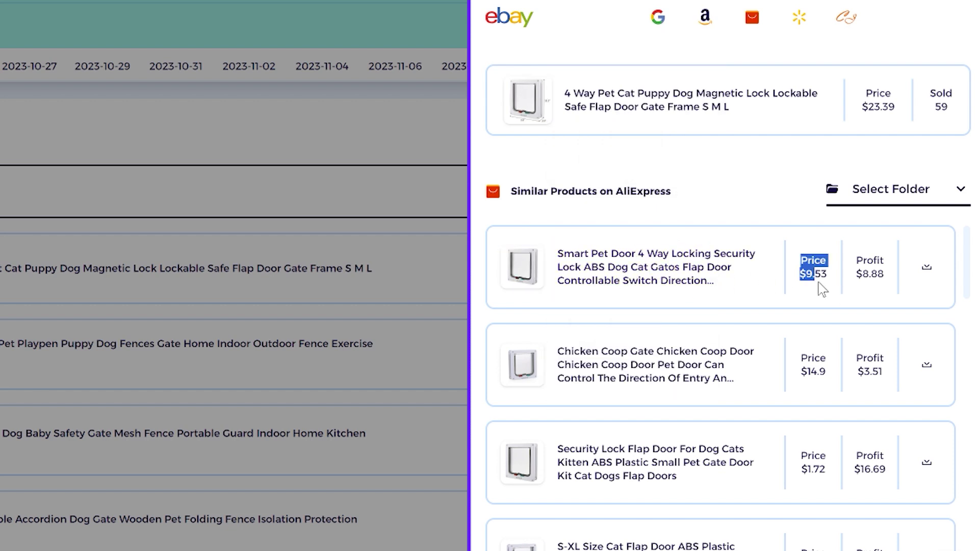
click(861, 260)
click(880, 296)
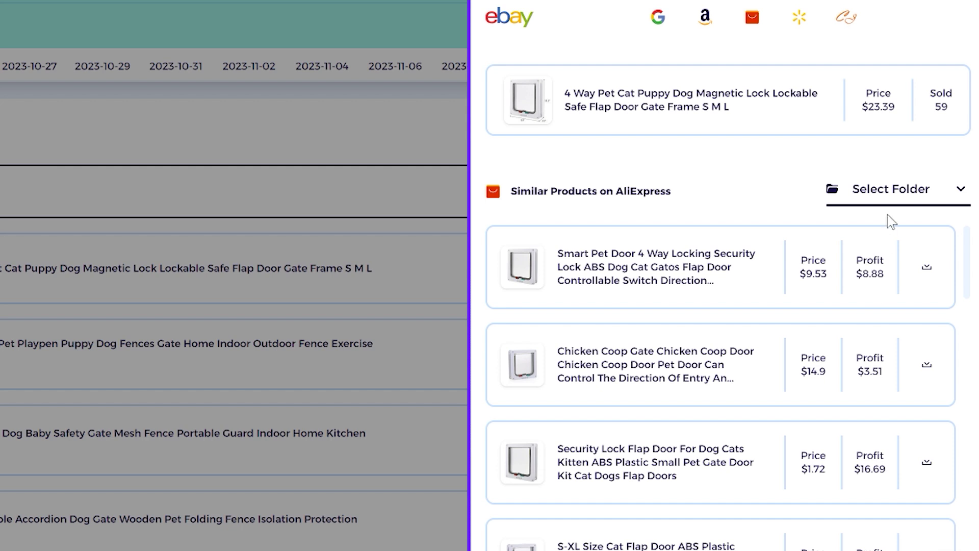
- Choose the folder starting with "Ali express wi" for saving similar products, and close the Item Finder results
click(926, 207)
click(913, 267)
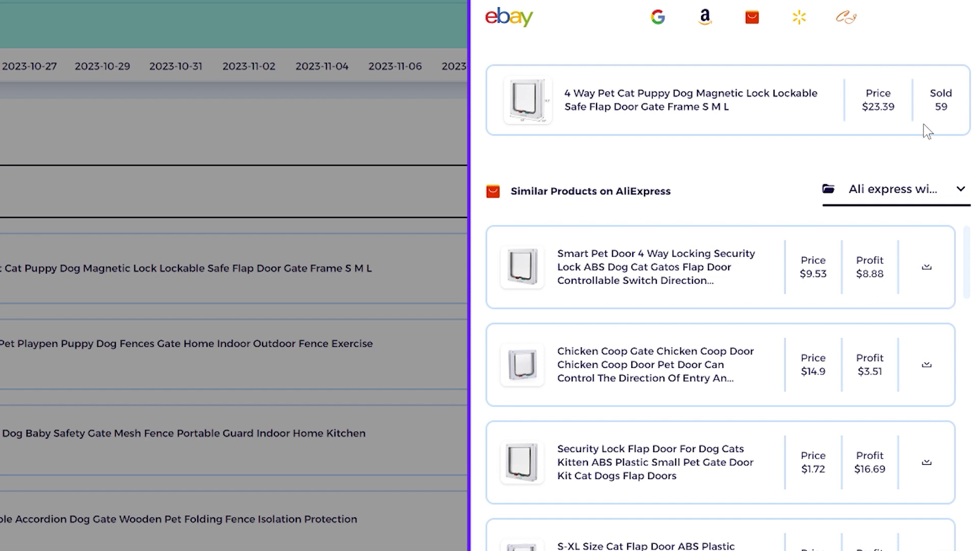
key(Escape)
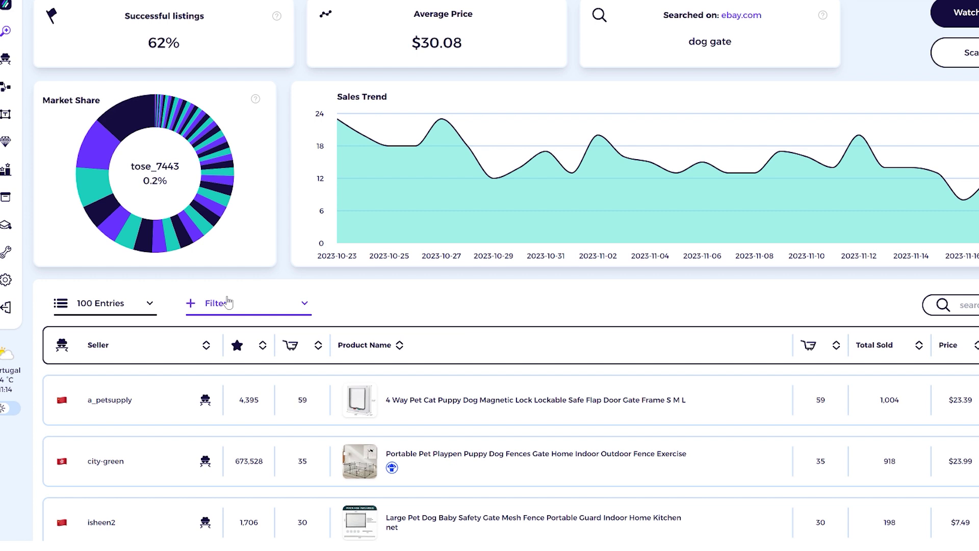
- Filter the dog gate results to dropshippers only and exclude VeRO items, leaving the sales and price ranges empty
right_click(207, 343)
click(196, 347)
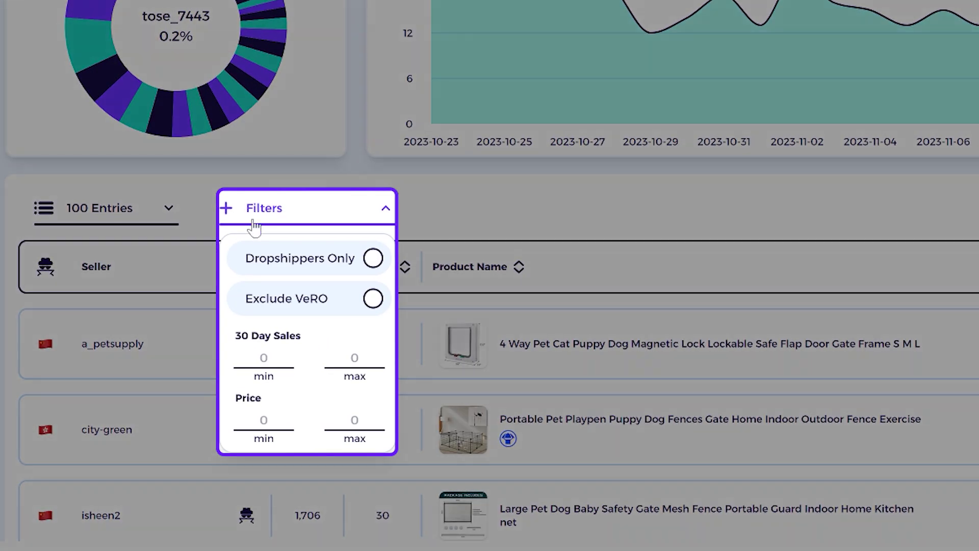
click(282, 257)
click(333, 261)
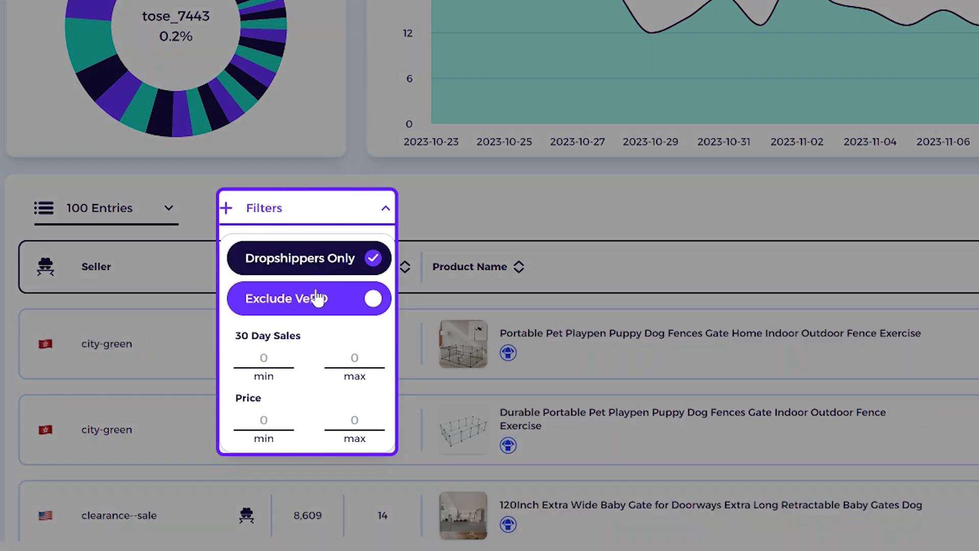
click(341, 307)
click(520, 217)
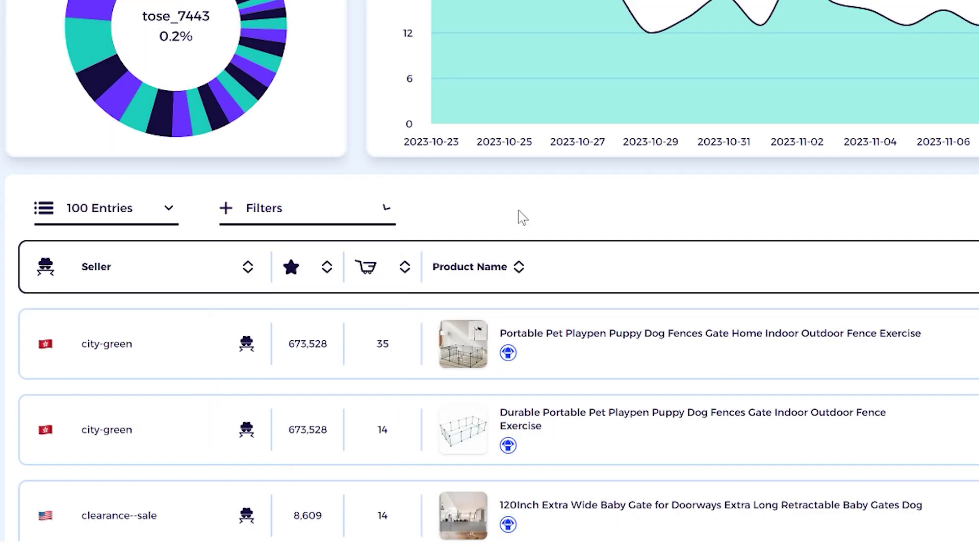
click(317, 211)
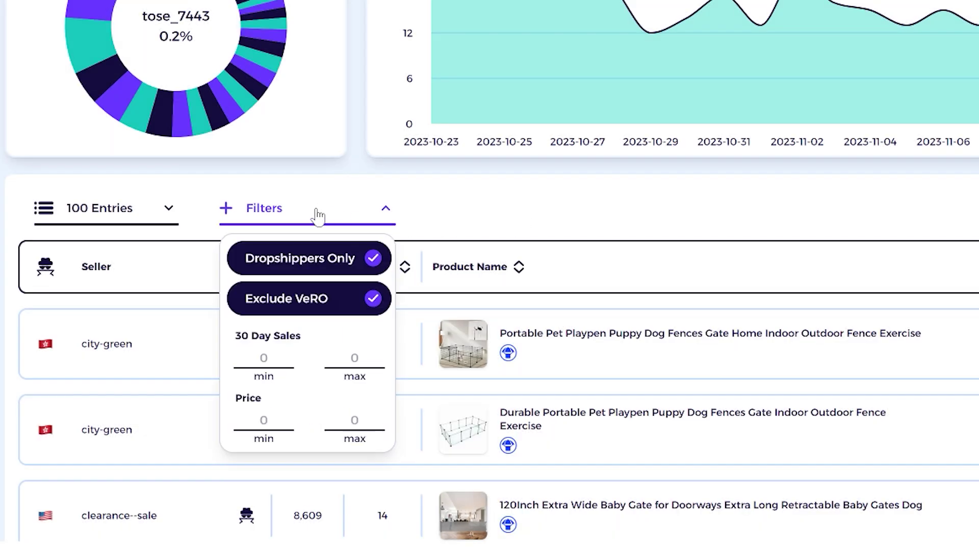
click(467, 232)
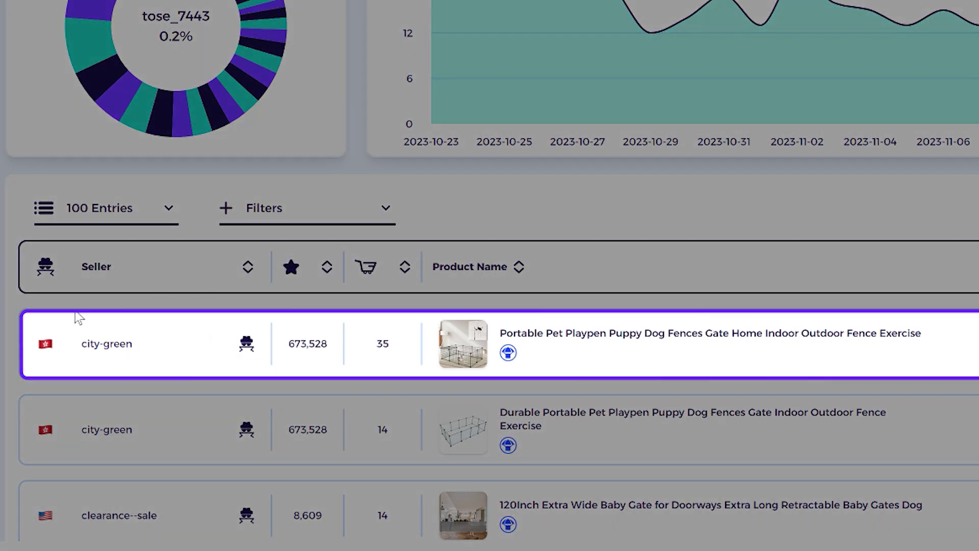
- Check the seller location, recent sales, total sold and price of the first filtered product, and return to the overview figures
mouse_move(48, 348)
double_click(560, 343)
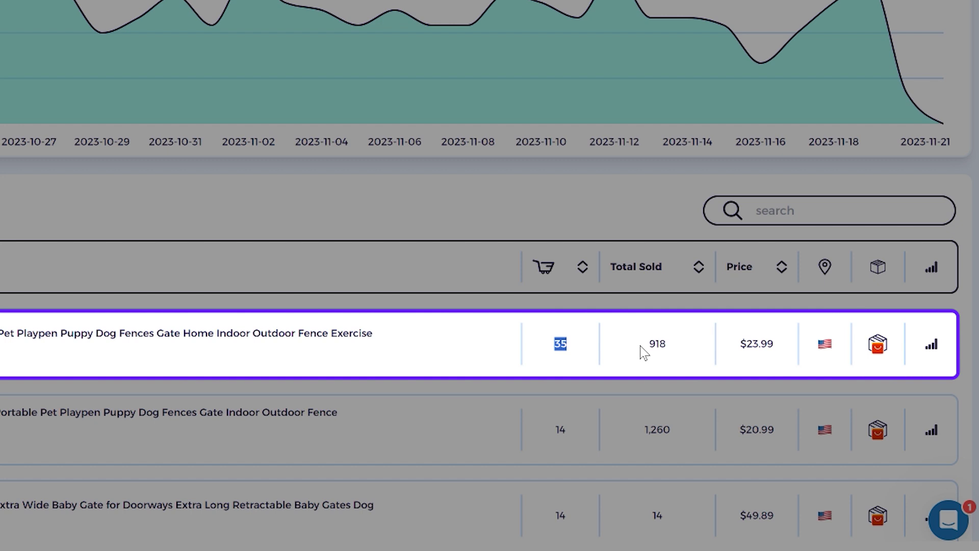
drag(667, 346, 668, 353)
click(670, 352)
drag(780, 349, 740, 348)
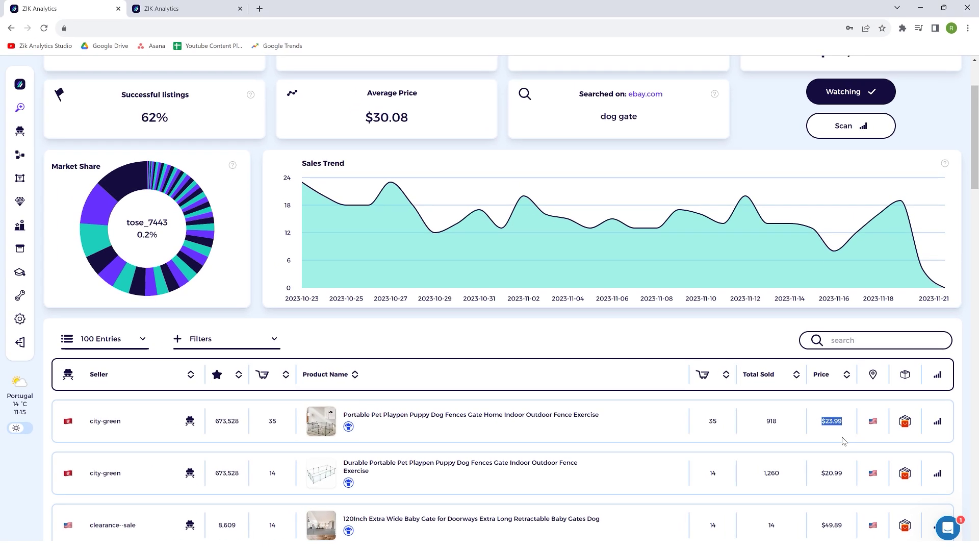
scroll(843, 441, up, 2)
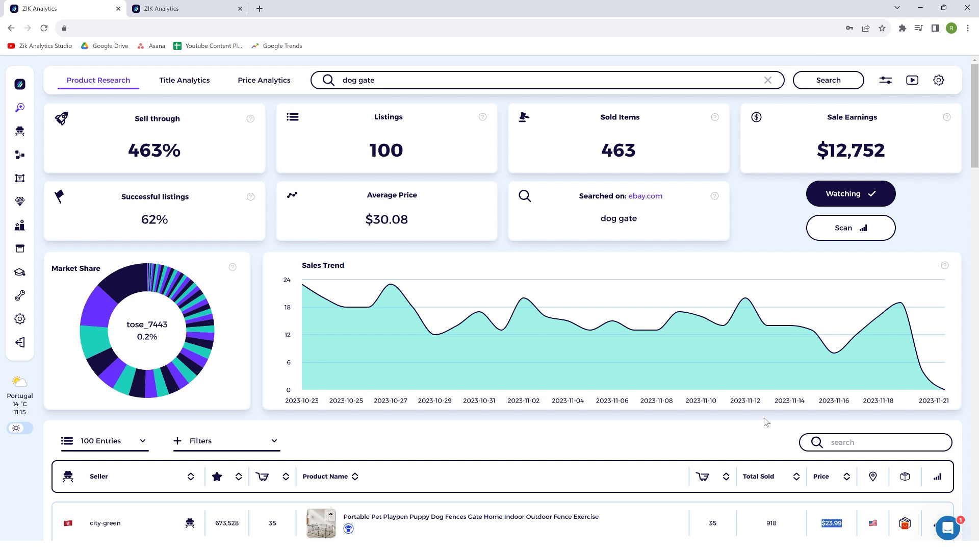